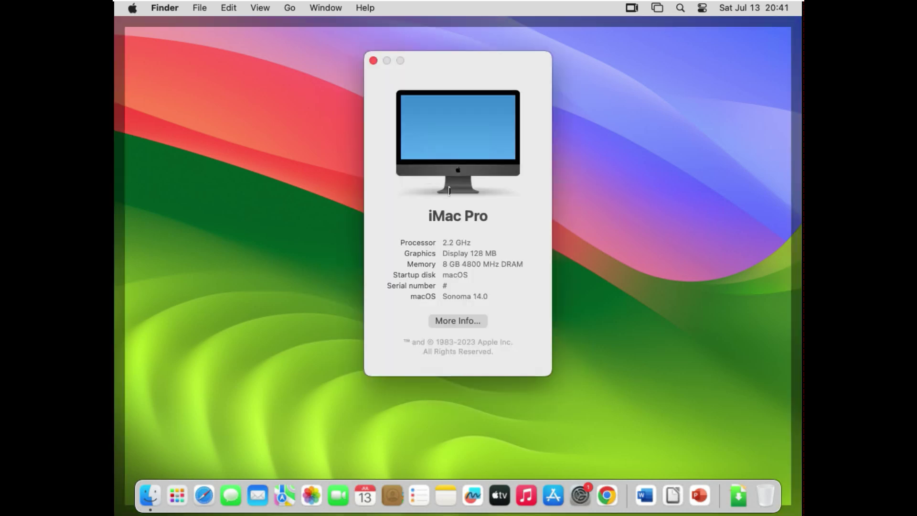
Step: Check the macOS Sonoma 14.0 build number, then close About This Mac
left_click(448, 299)
left_click(373, 61)
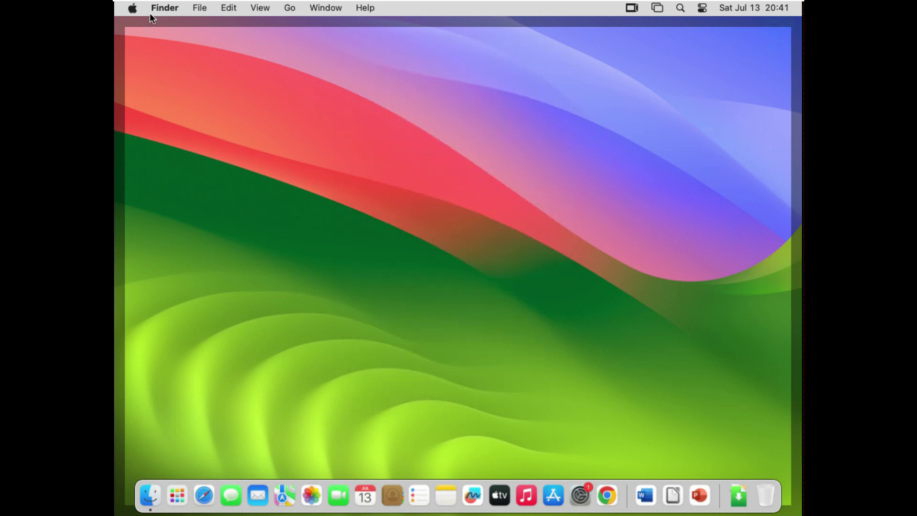
Step: Open a new Finder window showing the Applications folder
left_click(150, 496)
left_click(211, 138)
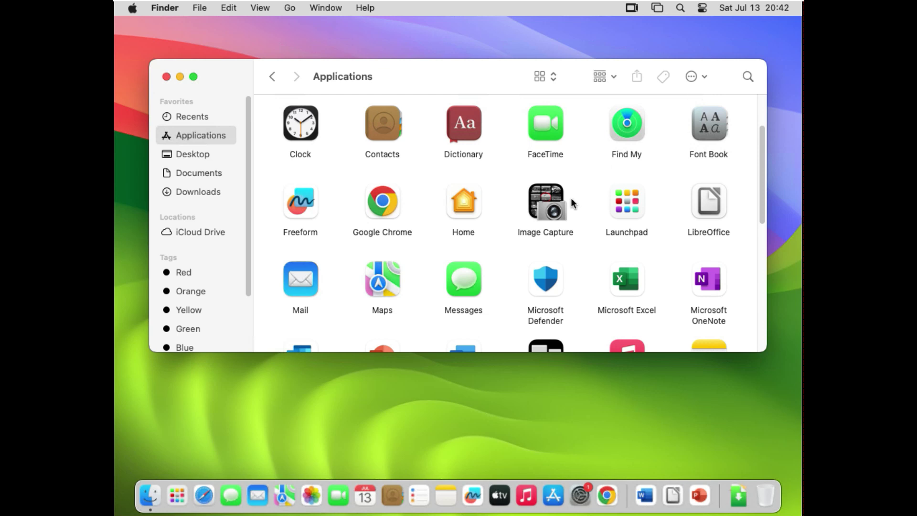
scroll(573, 203, "down", 3)
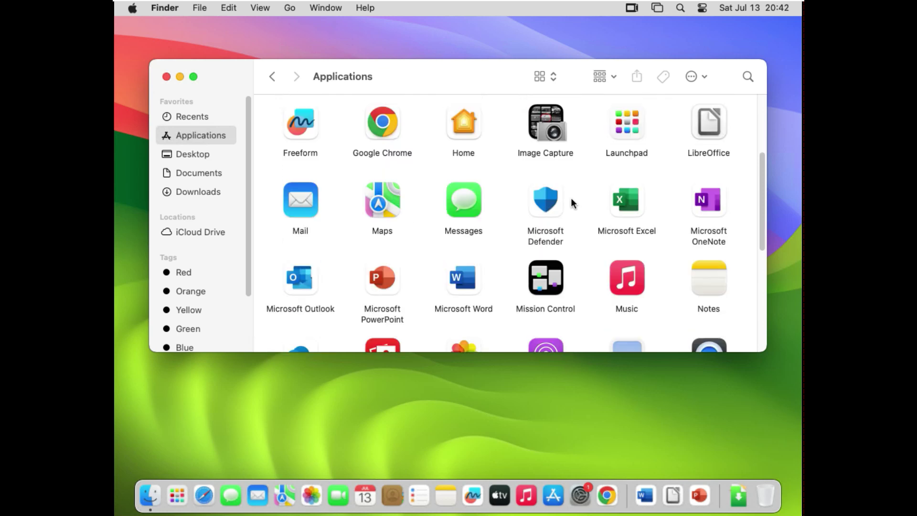
Step: Select Microsoft Excel, Defender, Outlook, PowerPoint, Word and OneNote together
left_click(628, 197)
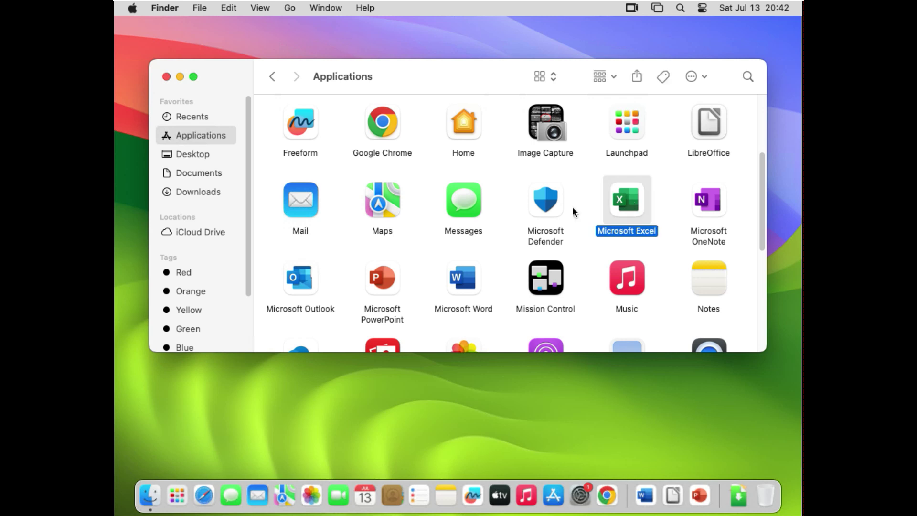
left_click(542, 210, "super")
left_click(317, 279, "super")
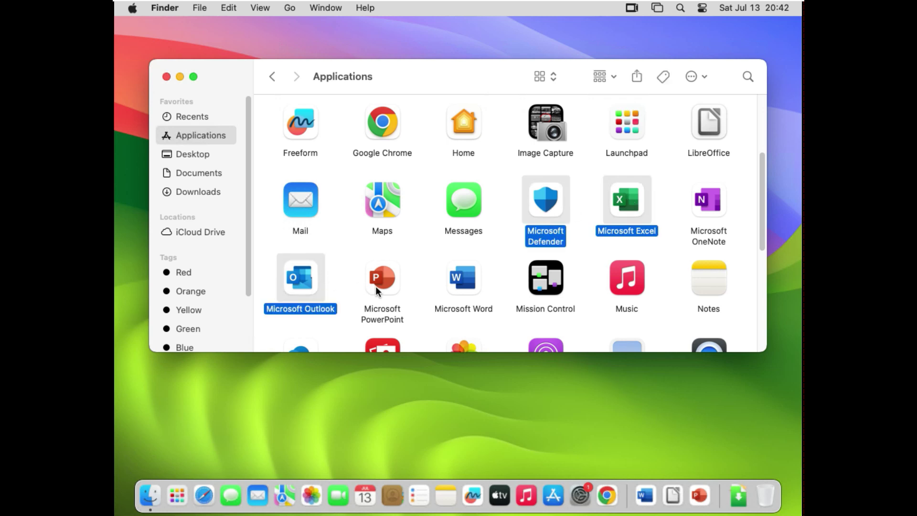
left_click(378, 288, "super")
left_click(461, 285, "super")
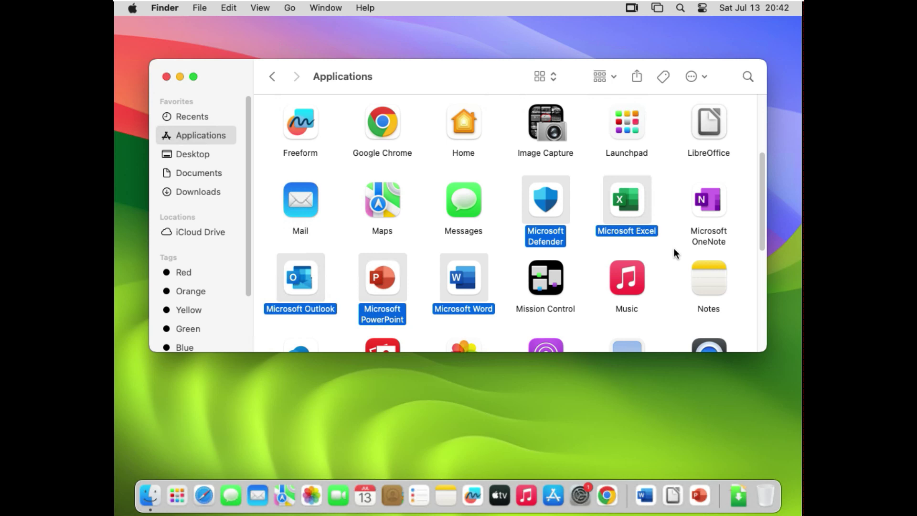
left_click(712, 206, "super")
left_click_drag(760, 212, 756, 193)
scroll(756, 199, "down", 3)
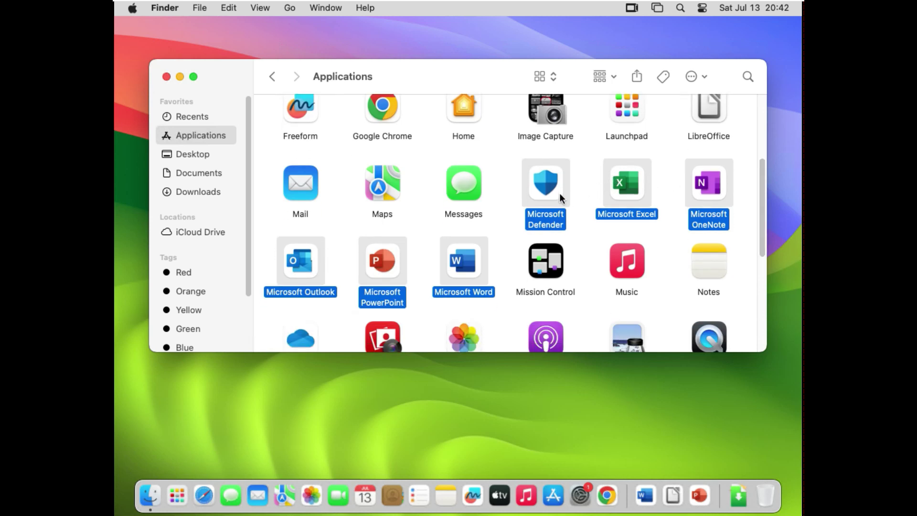
Step: Move the six selected Microsoft apps to the Trash, authorising with the account password
right_click(539, 184)
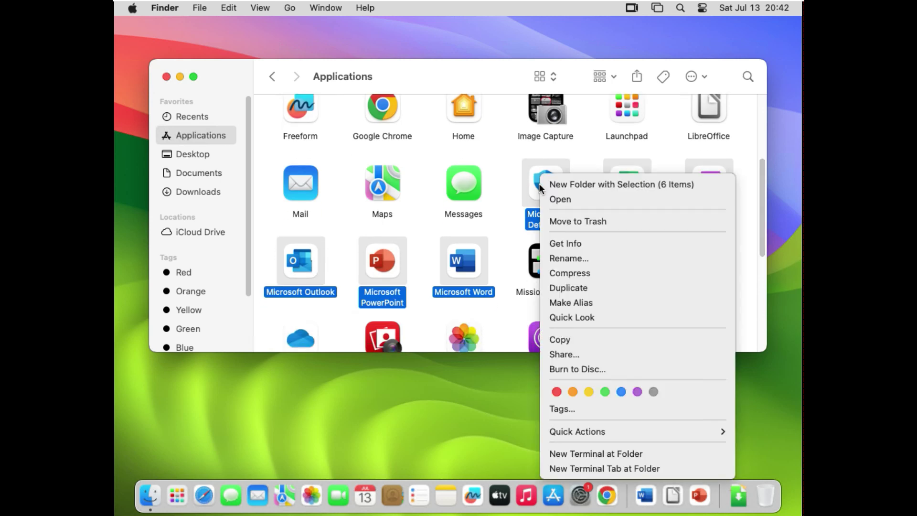
left_click(587, 226)
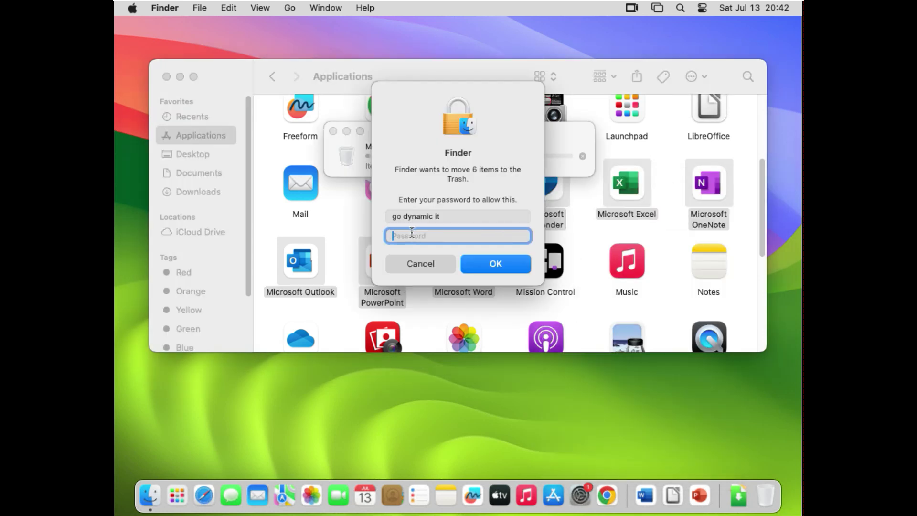
type("**********")
key("Return")
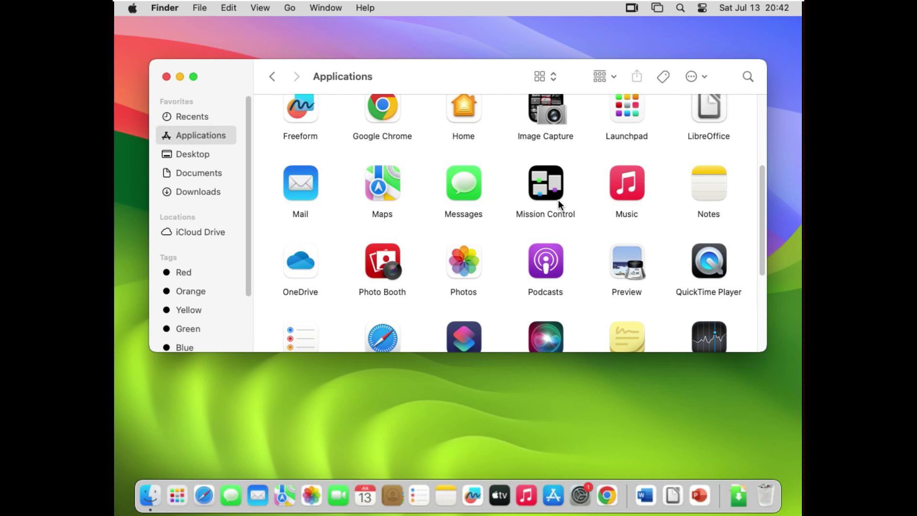
Step: Move the OneDrive app to the Trash, authorising with the account password
scroll(555, 206, "up", 3)
scroll(554, 210, "down", 5)
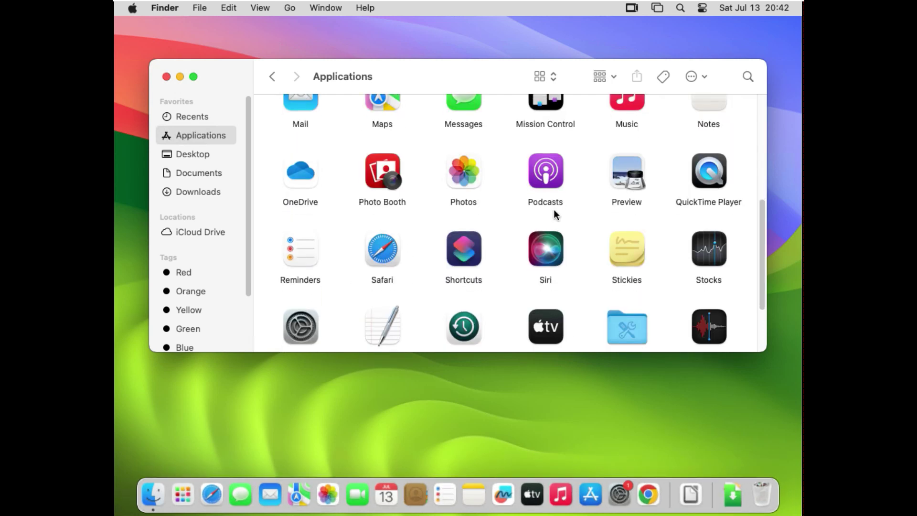
right_click(300, 178)
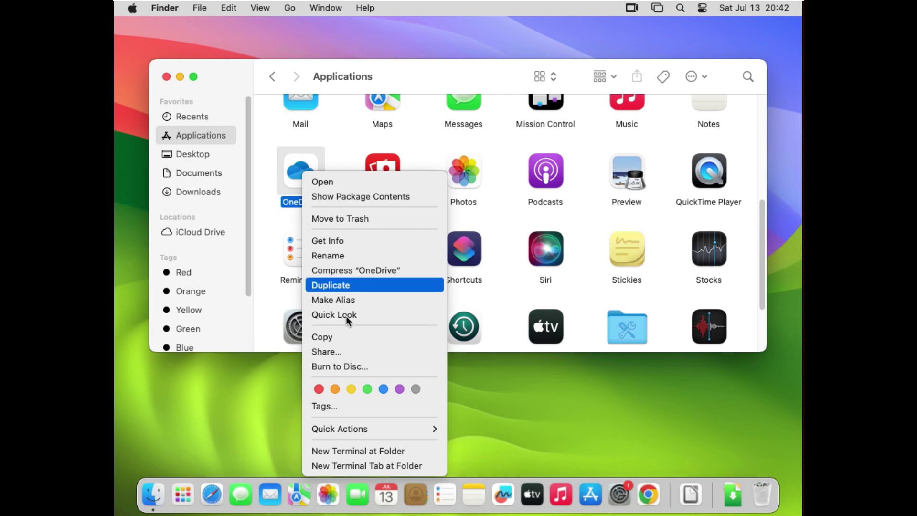
left_click(340, 219)
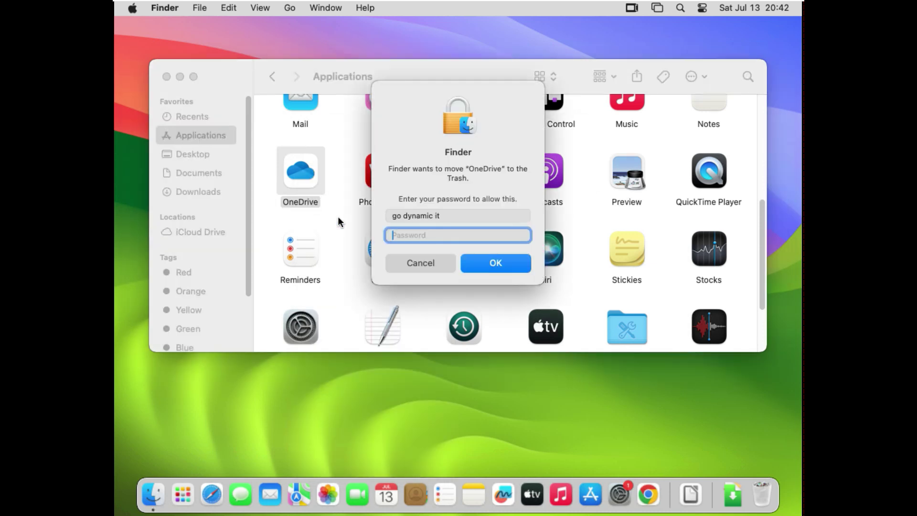
type("*******")
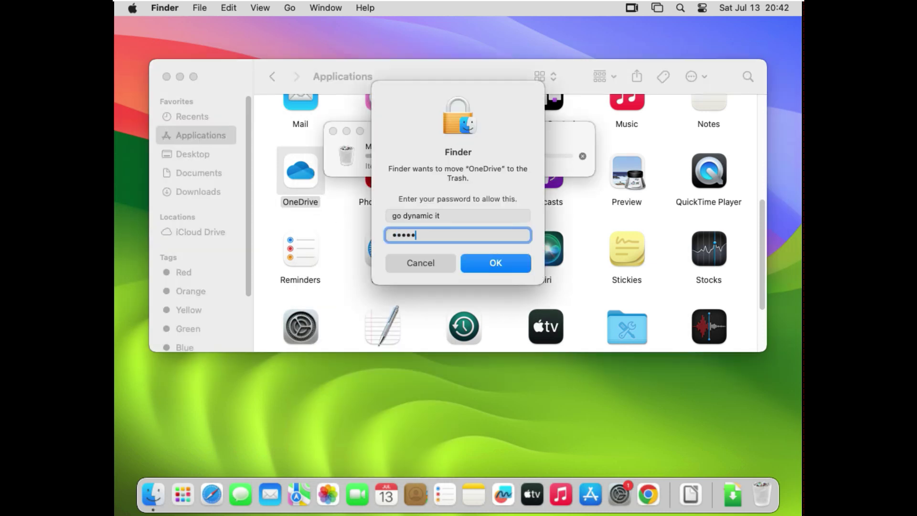
key("Return")
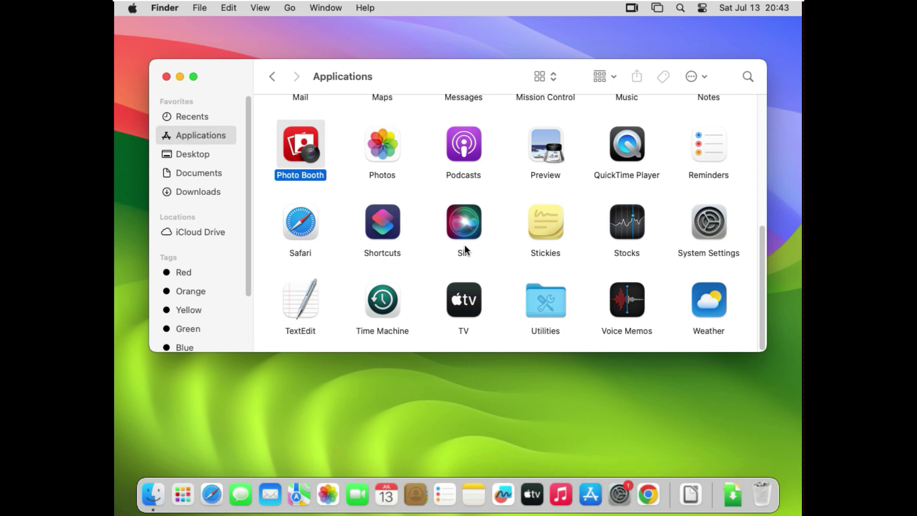
Step: Enlarge the Applications window to confirm the Microsoft apps are gone, then close it
scroll(496, 263, "up", 3)
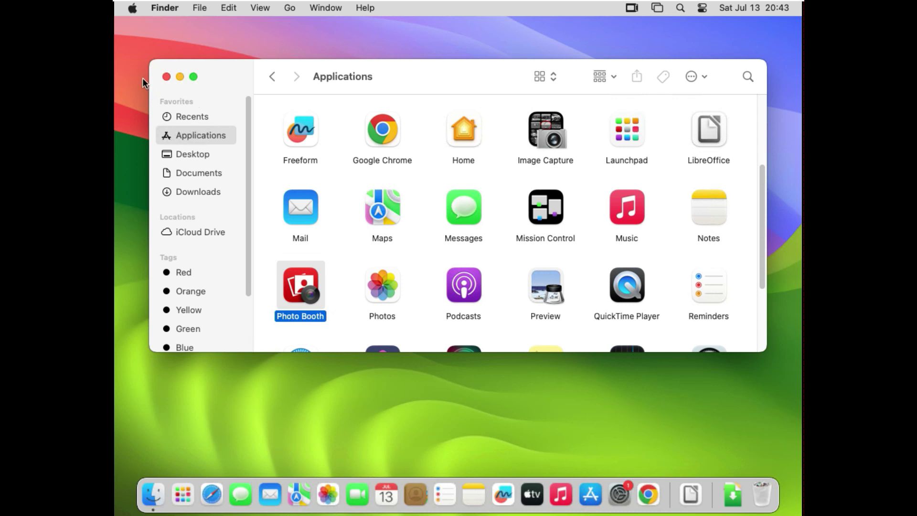
double_click(173, 75)
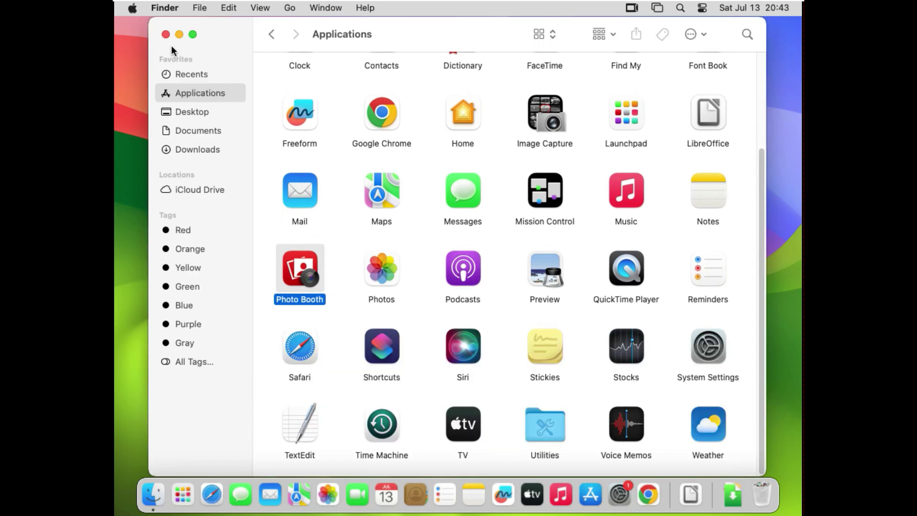
left_click(166, 35)
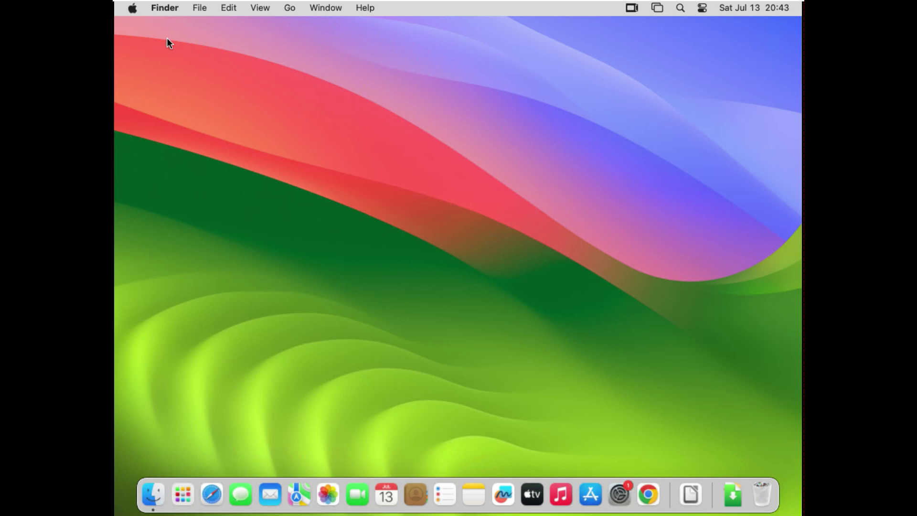
Step: Jump to ~/Library/Containers using Go to Folder
left_click(293, 7)
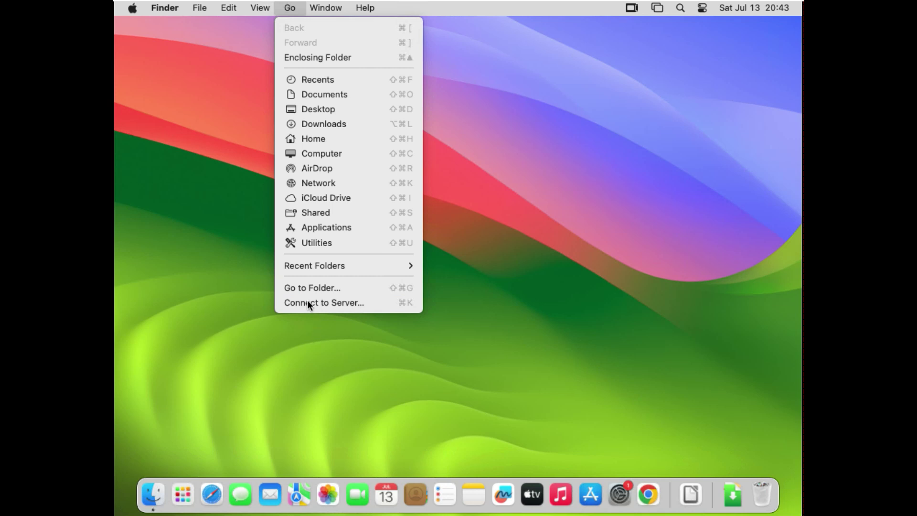
left_click(312, 288)
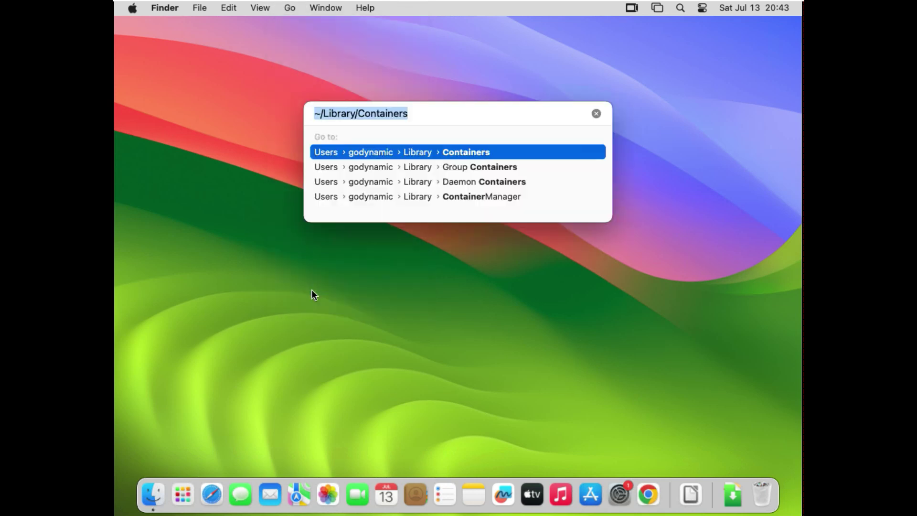
left_click_drag(424, 115, 314, 114)
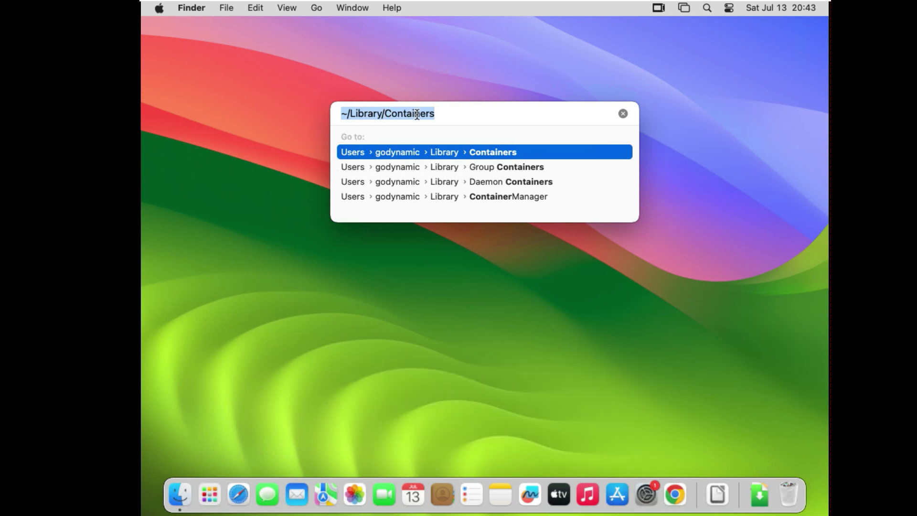
left_click(496, 155)
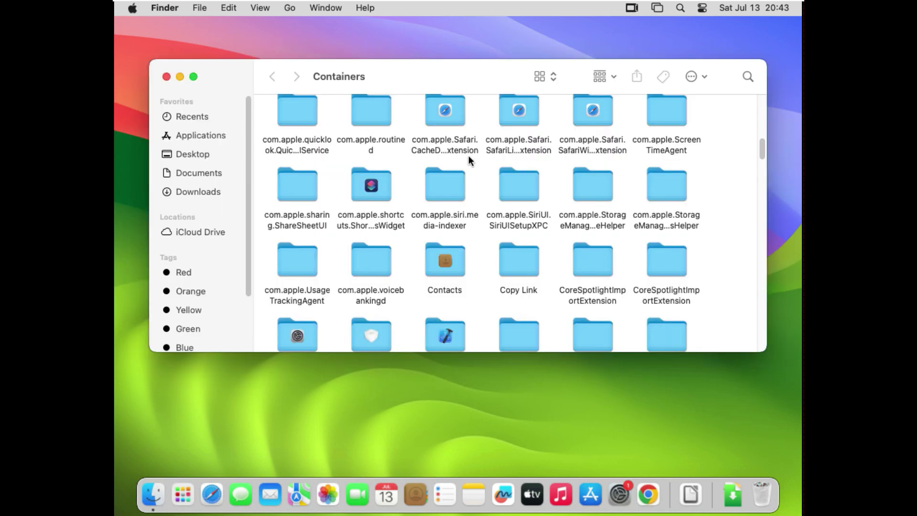
Step: Trash the Microsoft Excel, PowerPoint and Word container folders
left_click(441, 226)
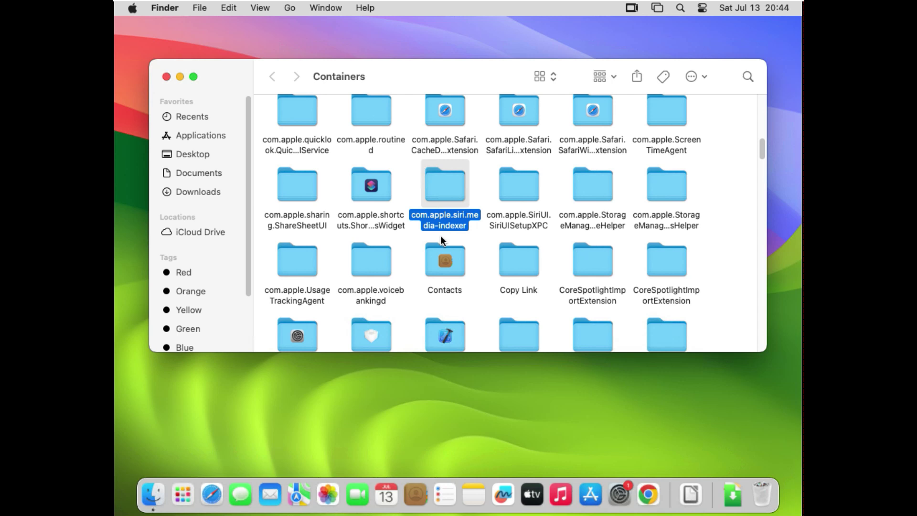
scroll(441, 236, "down", 1)
scroll(441, 236, "down", 3)
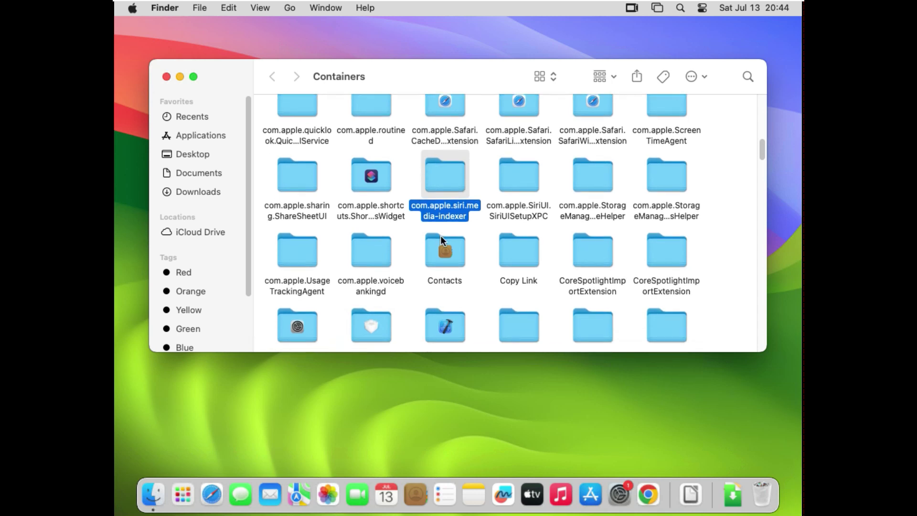
scroll(440, 236, "down", 5)
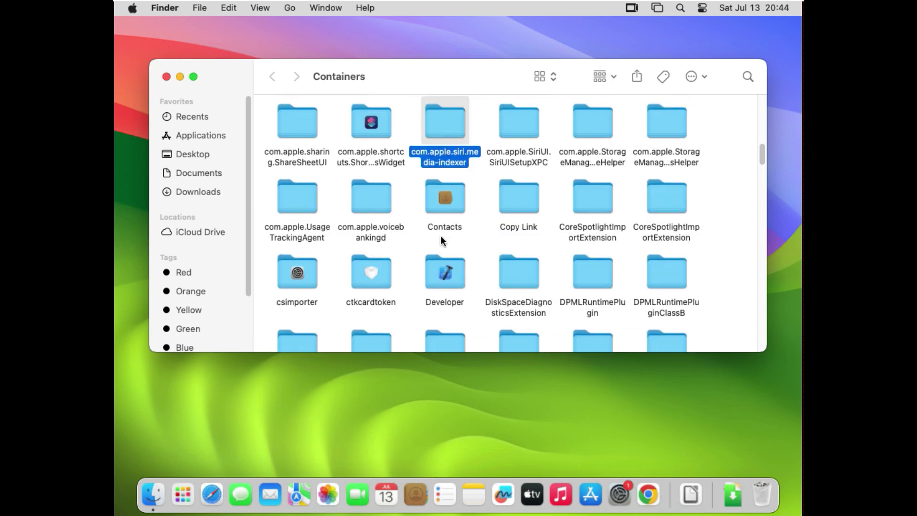
scroll(441, 236, "down", 2)
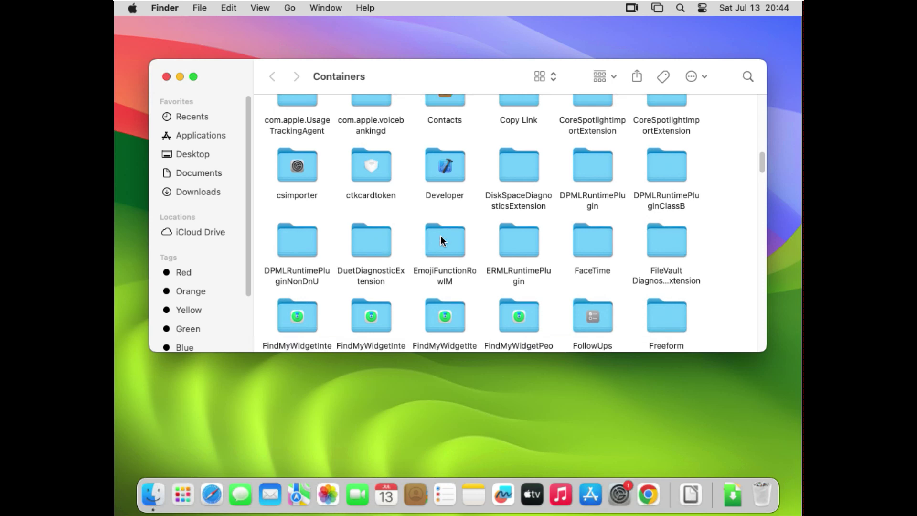
scroll(441, 236, "down", 10)
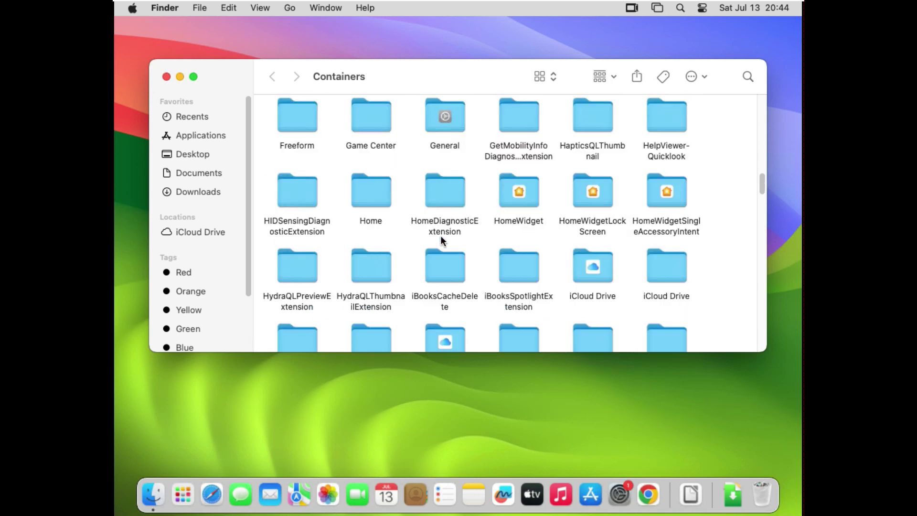
scroll(441, 236, "down", 15)
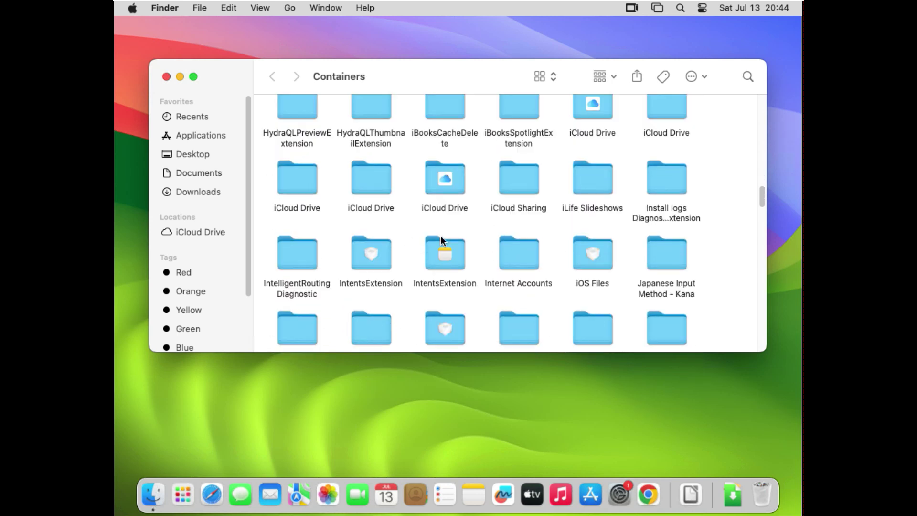
left_click(596, 190)
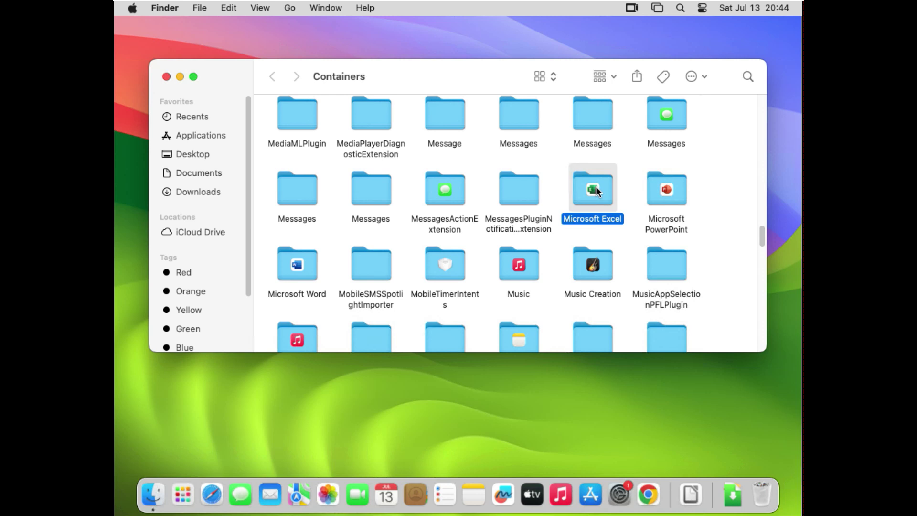
left_click(679, 193, "super")
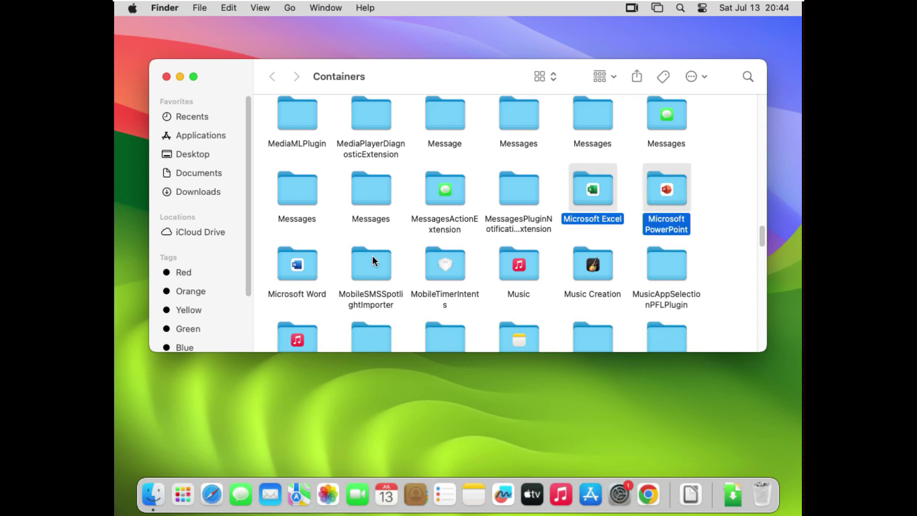
left_click(300, 270, "super")
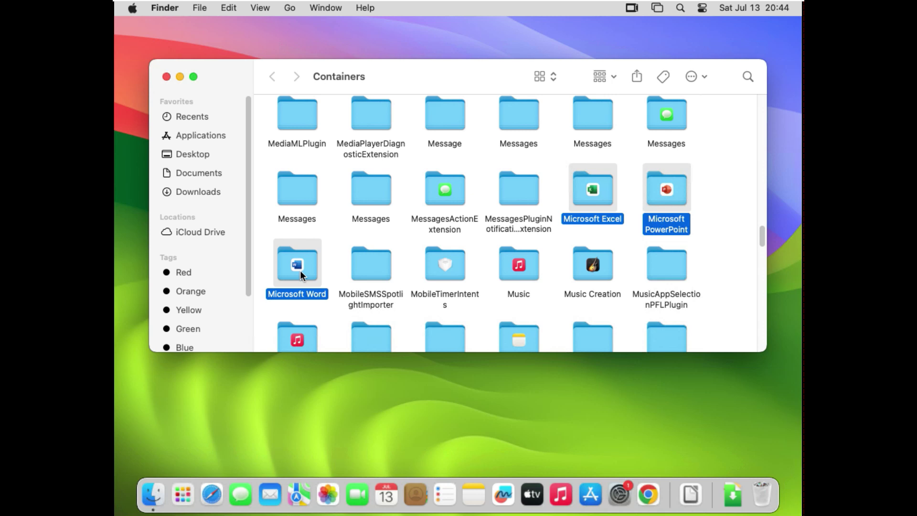
right_click(300, 270)
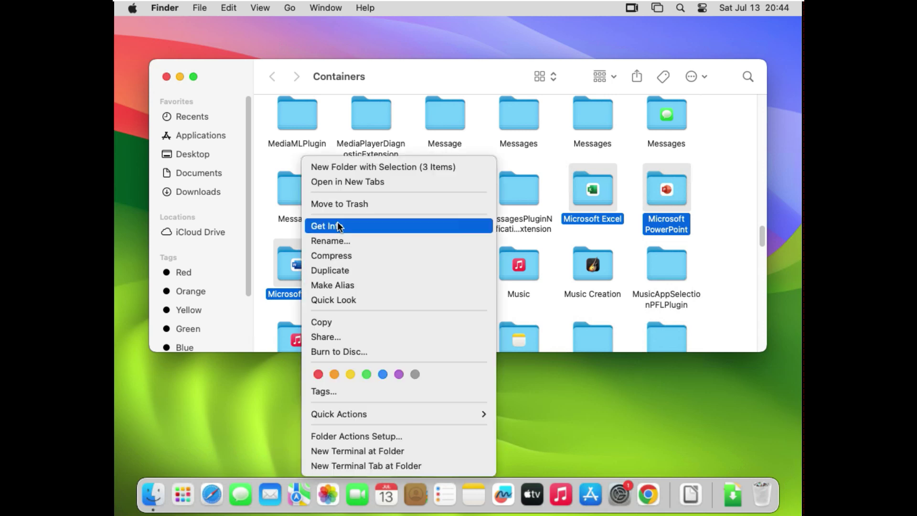
left_click(343, 209)
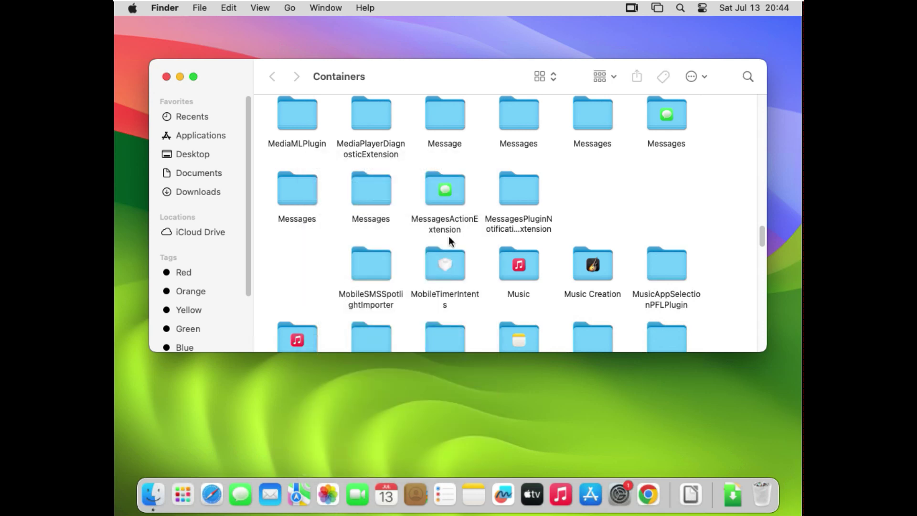
Step: Trash the OneDrive FileProvider, OneDrive FinderSync and OneNote extension folders
scroll(449, 236, "down", 3)
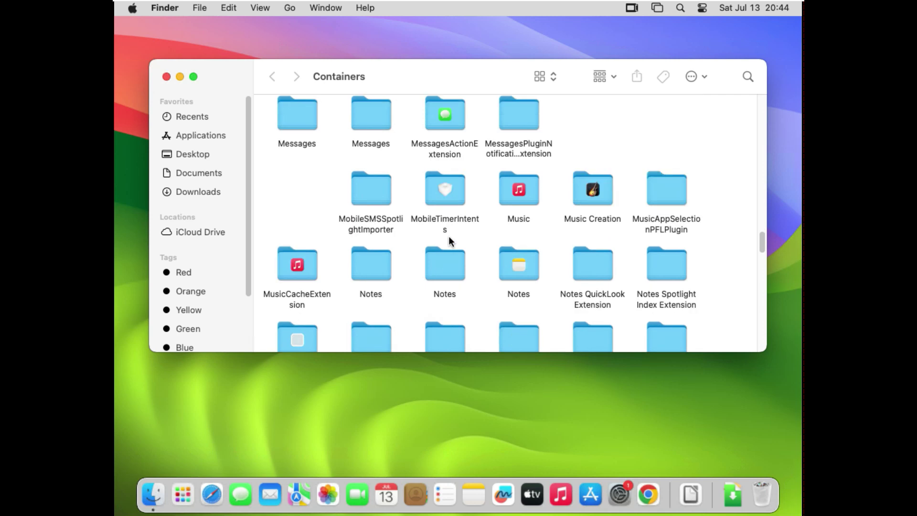
scroll(569, 240, "down", 5)
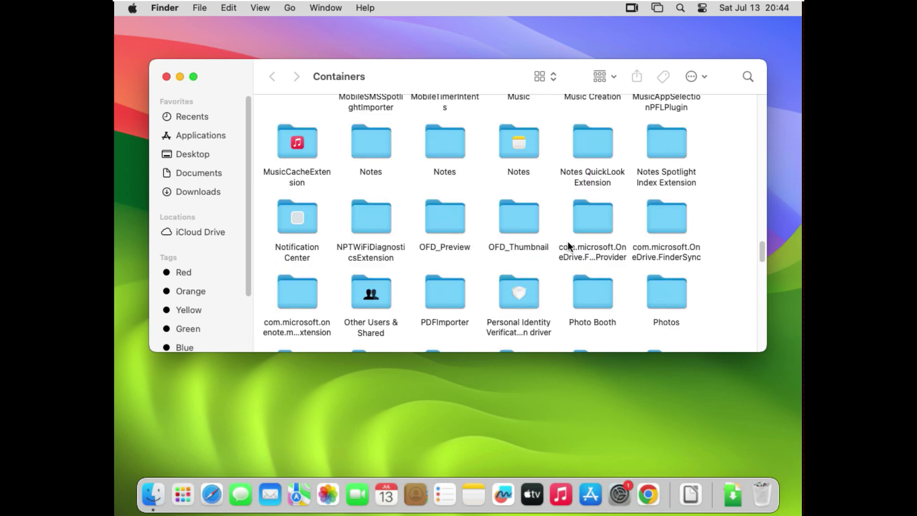
left_click(584, 227)
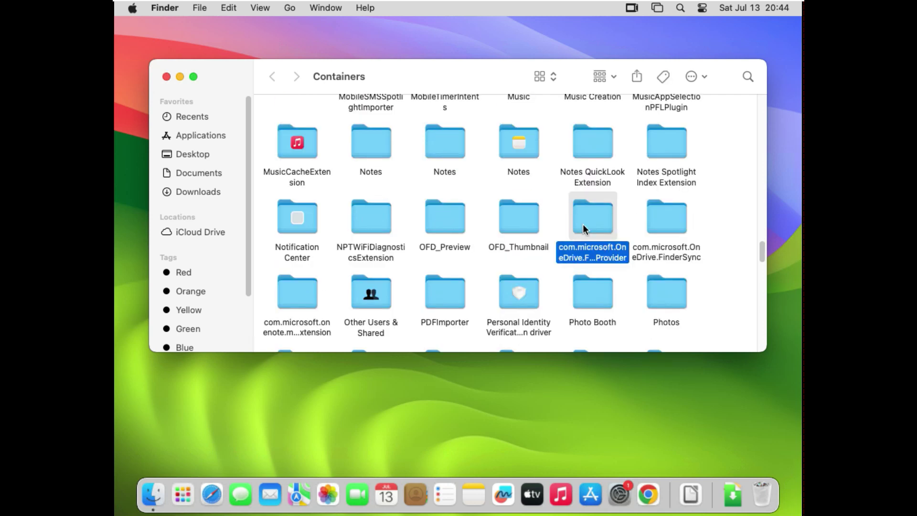
left_click(660, 226, "super")
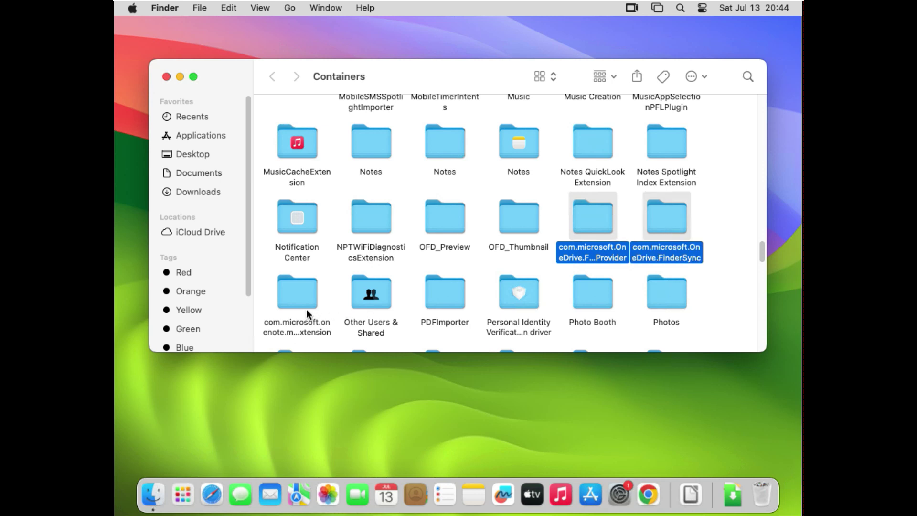
scroll(306, 309, "down", 3)
left_click(294, 217, "super")
right_click(294, 217)
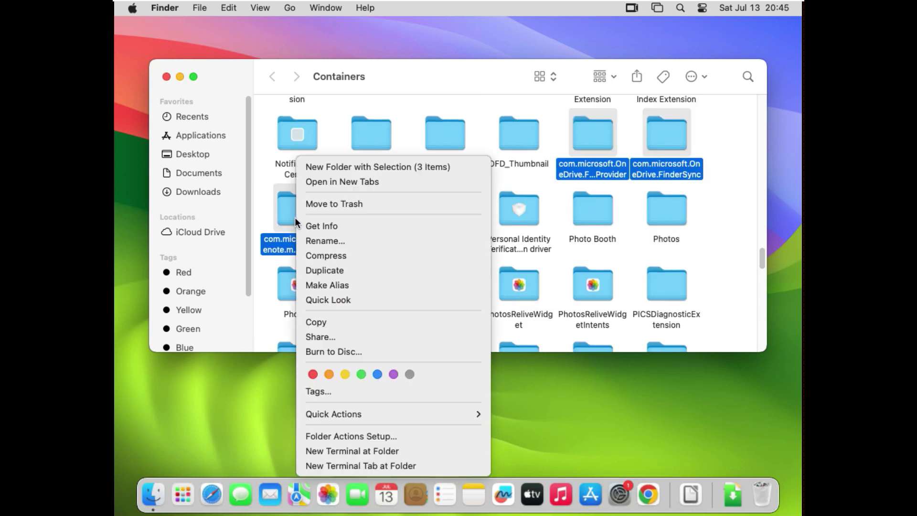
left_click(339, 203)
scroll(345, 224, "down", 3)
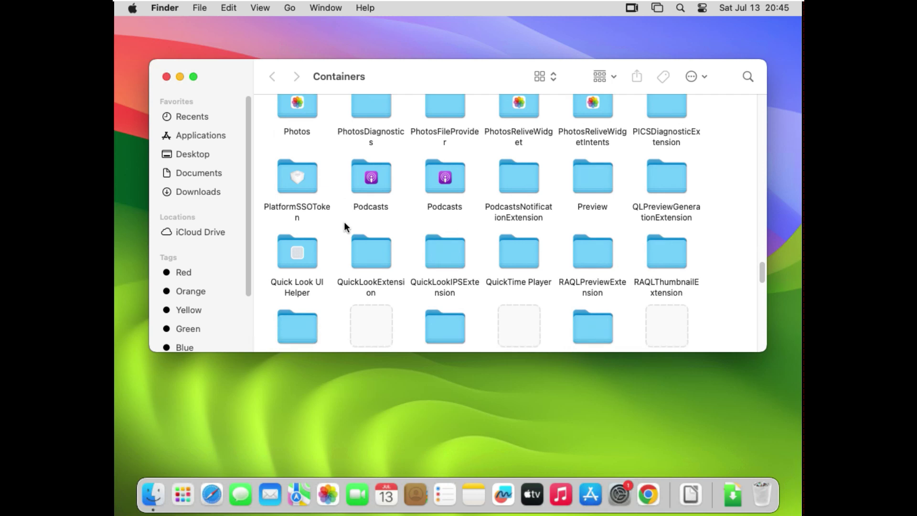
scroll(389, 276, "up", 10)
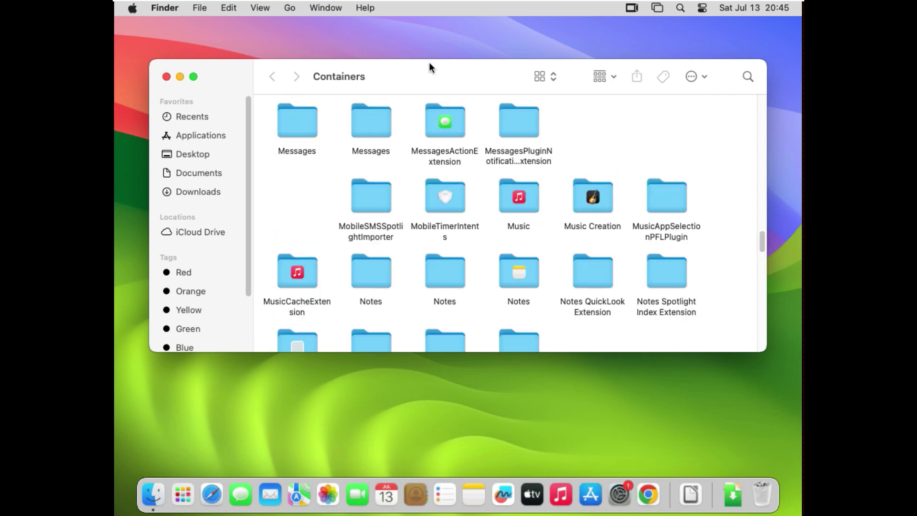
Step: Close the Containers window and go to ~/Library/Group Containers via Go to Folder
left_click(167, 78)
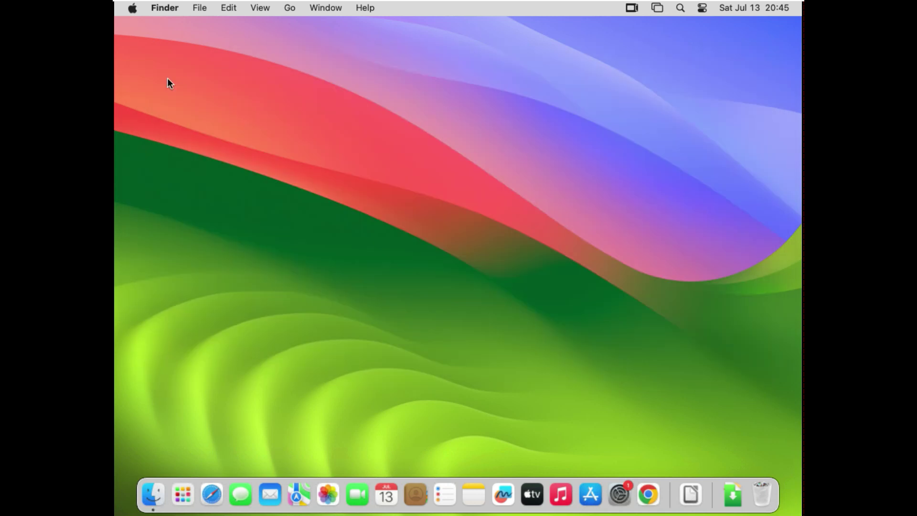
left_click(312, 8)
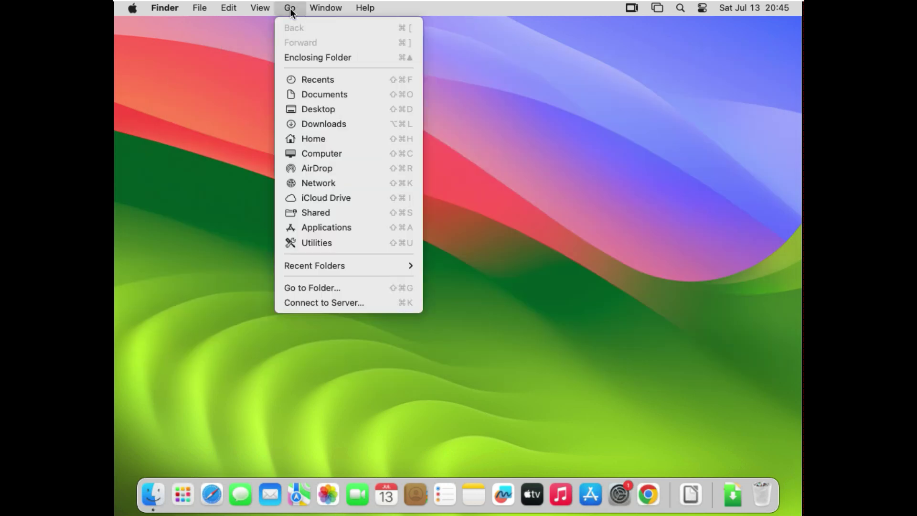
left_click(311, 289)
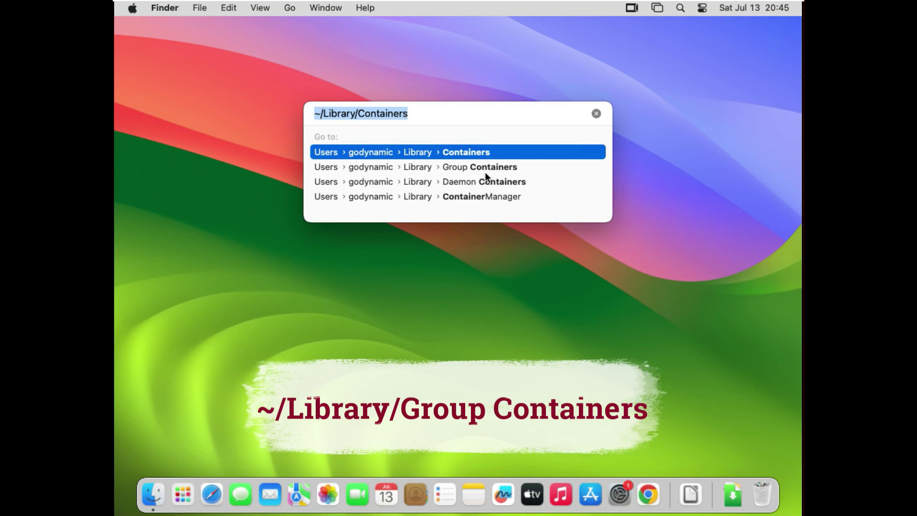
left_click(414, 113)
key("BackSpace")
key("BackSpace")
key("BackSpace")
key("BackSpace")
key("BackSpace")
key("BackSpace")
key("BackSpace")
key("BackSpace")
key("BackSpace")
key("BackSpace")
type("Grp")
key("Return")
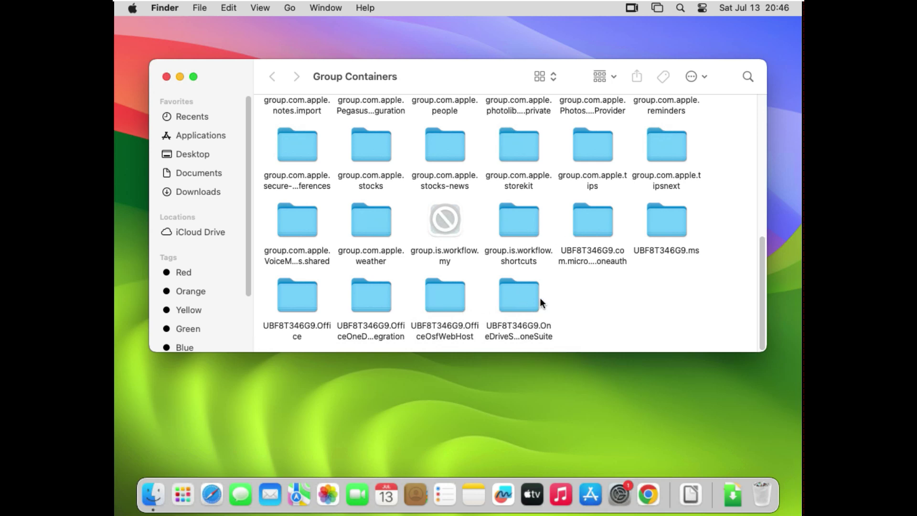
Step: Select the six UBF8T346G9 Microsoft folders, including Office, and move them to the Trash
scroll(626, 237, "up", 2)
scroll(624, 235, "down", 2)
left_click(308, 312)
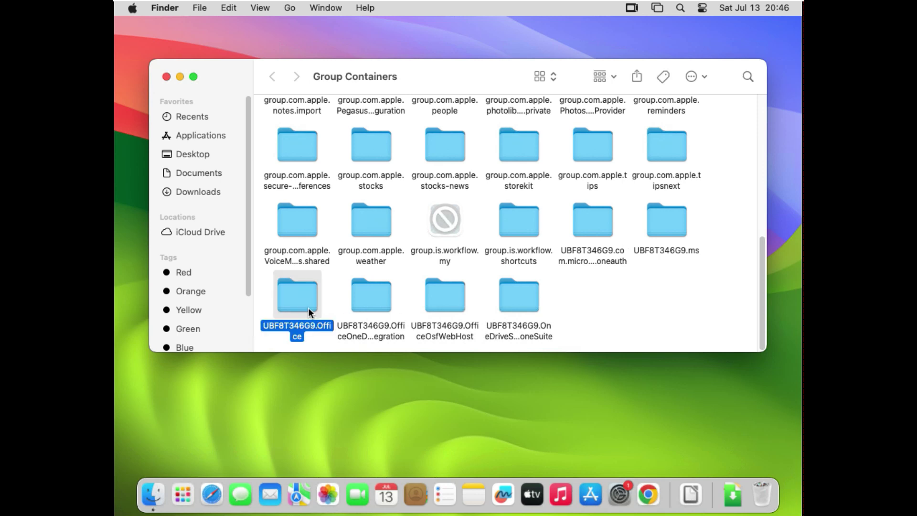
left_click_drag(651, 336, 310, 297)
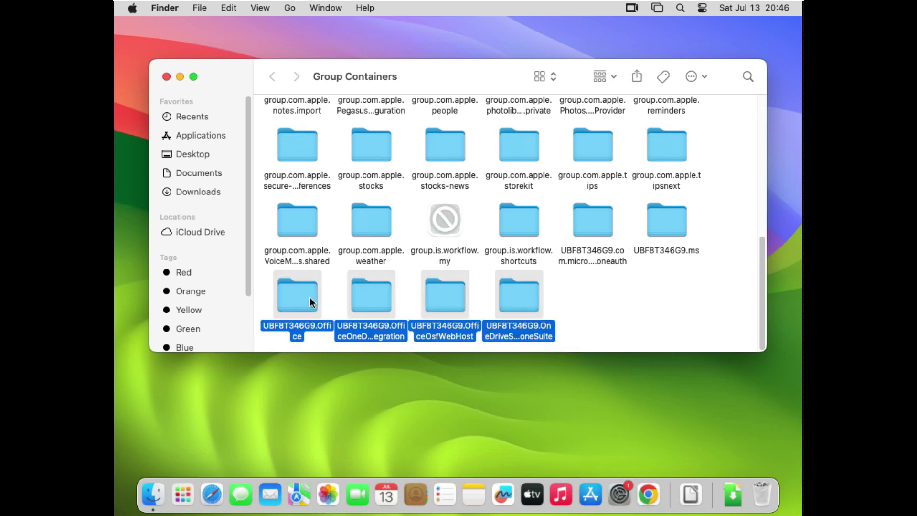
left_click(642, 214, "super")
left_click(584, 225, "super")
right_click(584, 224)
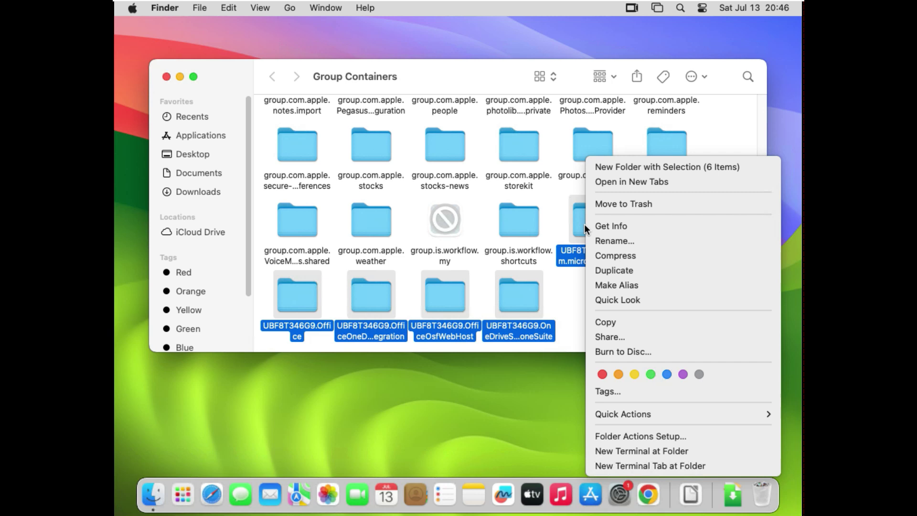
left_click(616, 204)
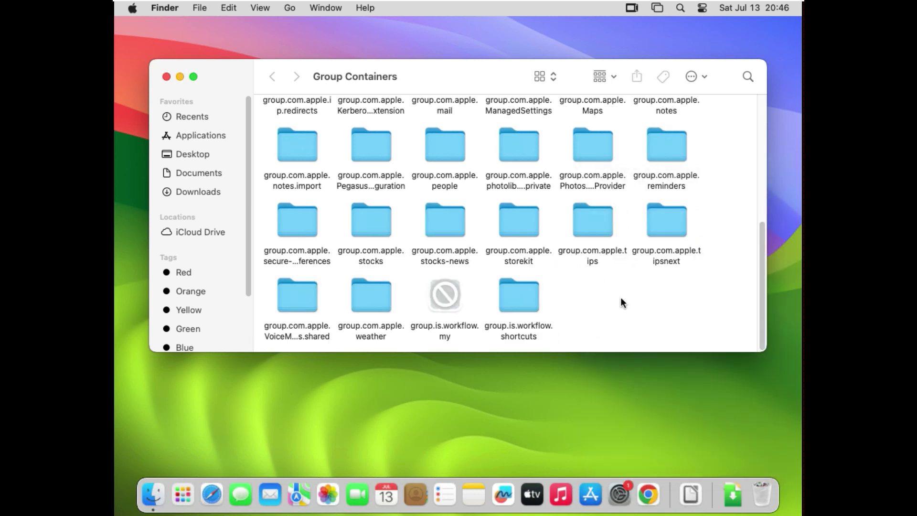
scroll(622, 299, "up", 10)
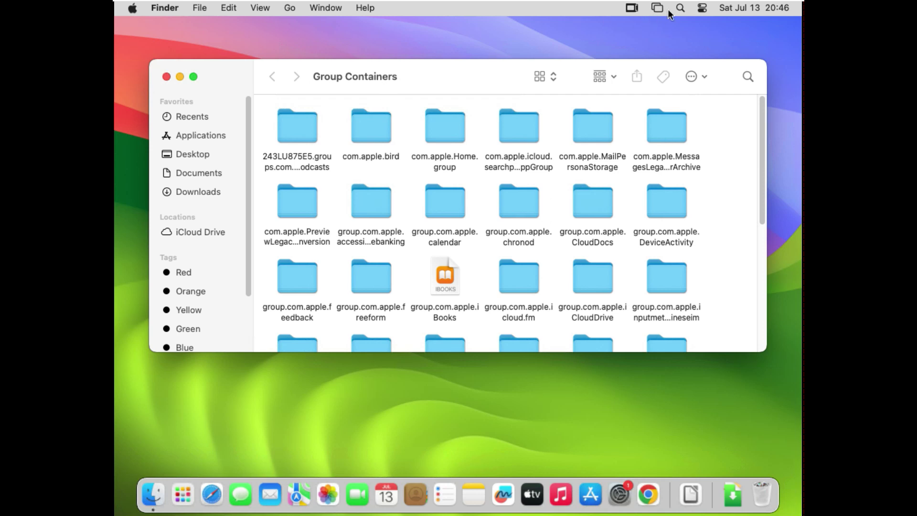
Step: Start a Finder search of This Mac for '.microsoft'
key("cmd+w")
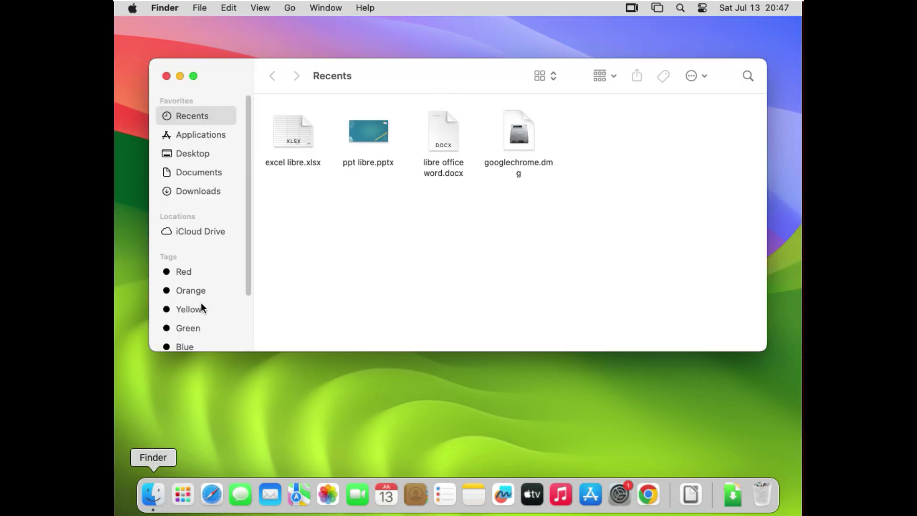
scroll(199, 263, "down", 3)
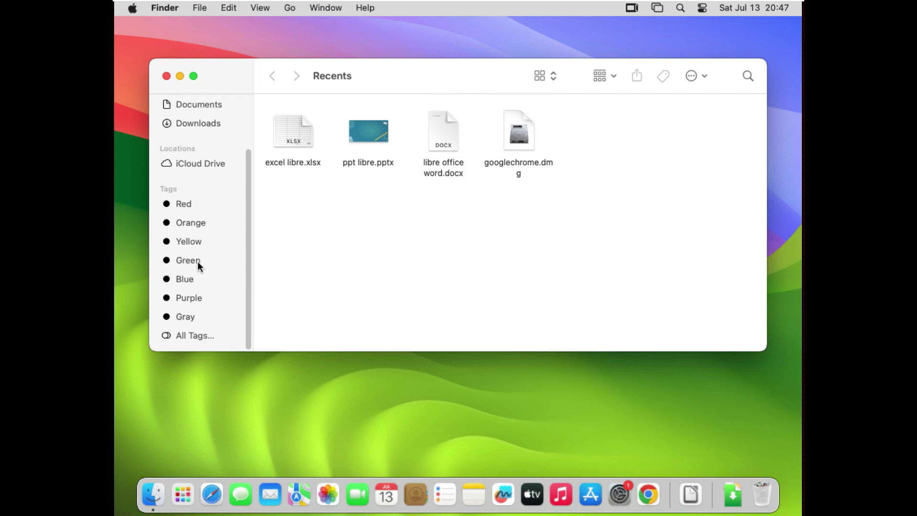
left_click(748, 76)
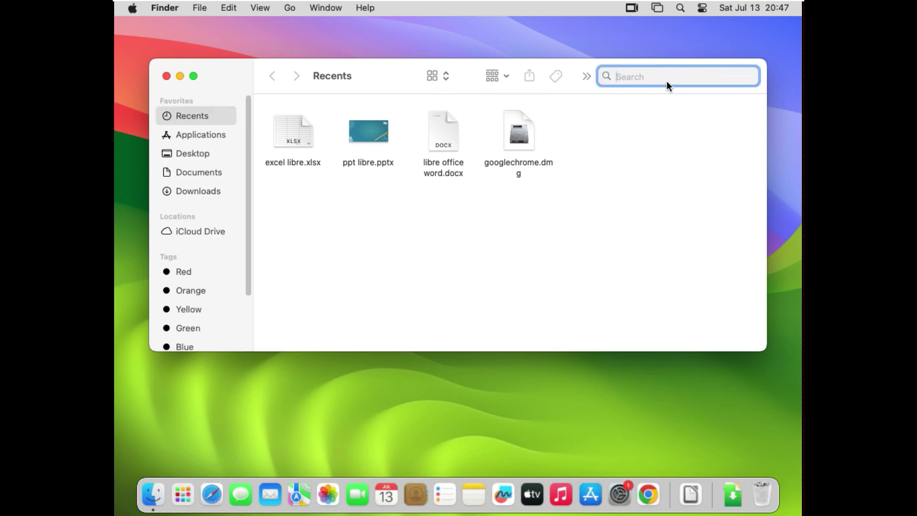
type(".microsoft")
key("cmd+a")
Step: Scroll through the '.microsoft' results, including Office installer packages and com.microsoft.autoupdate folders
scroll(652, 190, "down", 1)
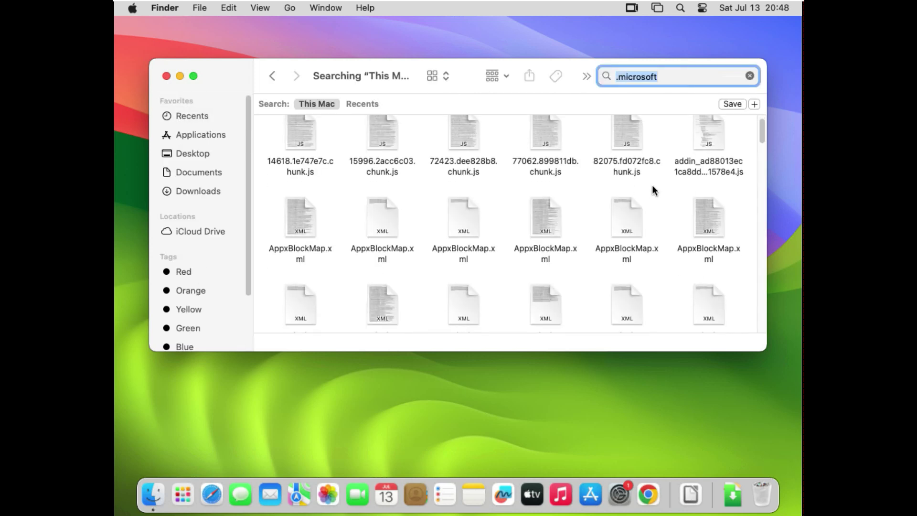
scroll(648, 192, "down", 3)
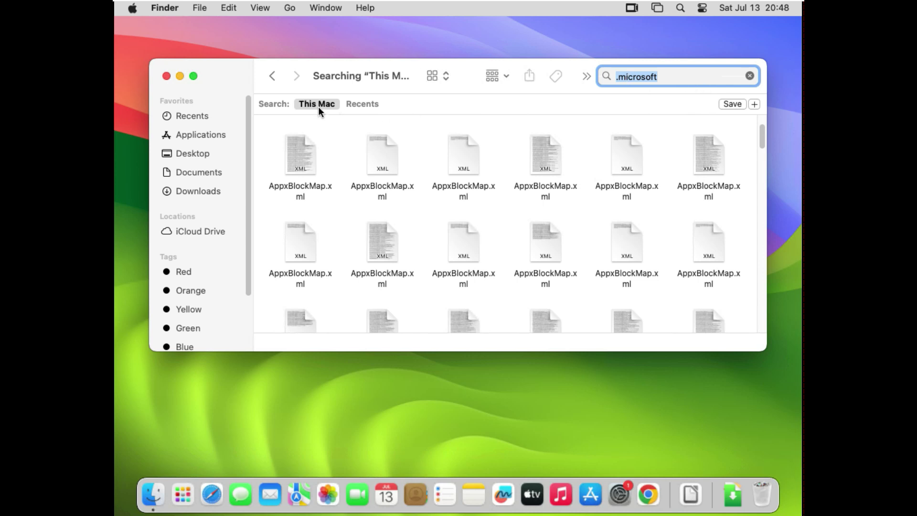
scroll(588, 204, "down", 2)
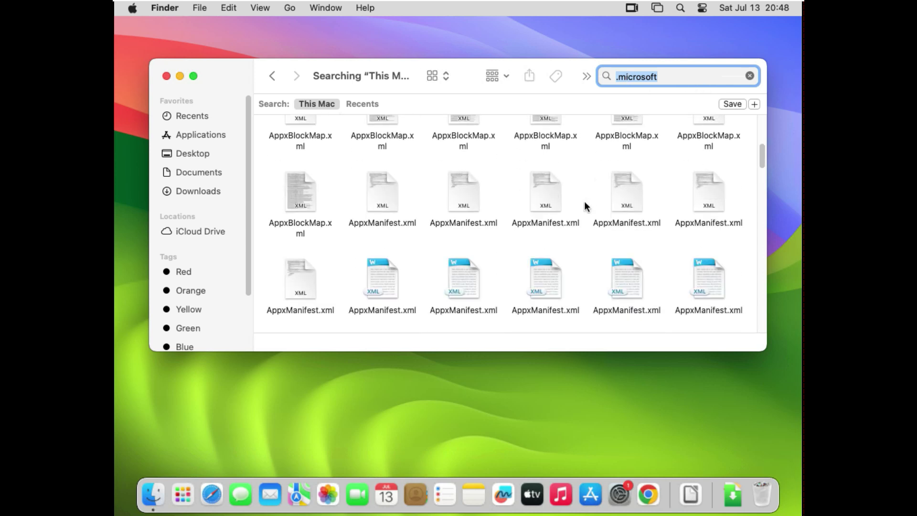
scroll(587, 207, "down", 10)
left_click(708, 201)
left_click(646, 212)
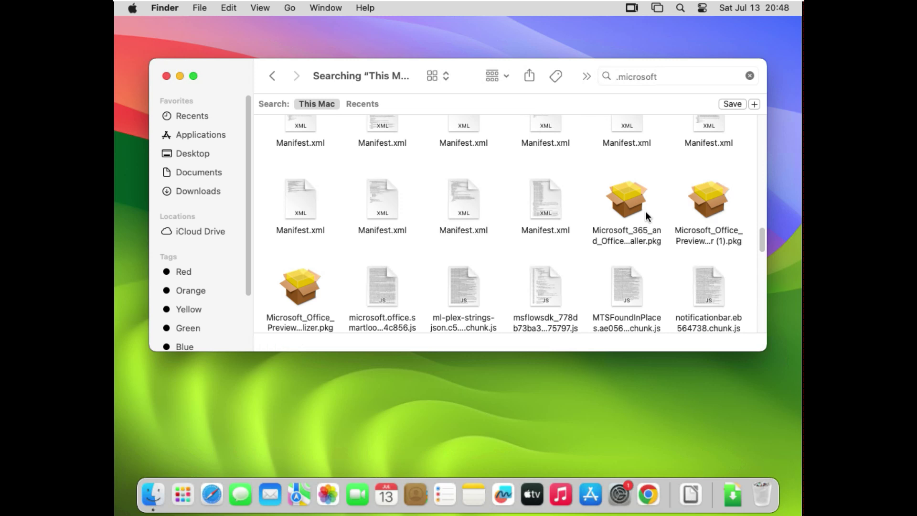
scroll(646, 211, "down", 2)
scroll(587, 201, "up", 10)
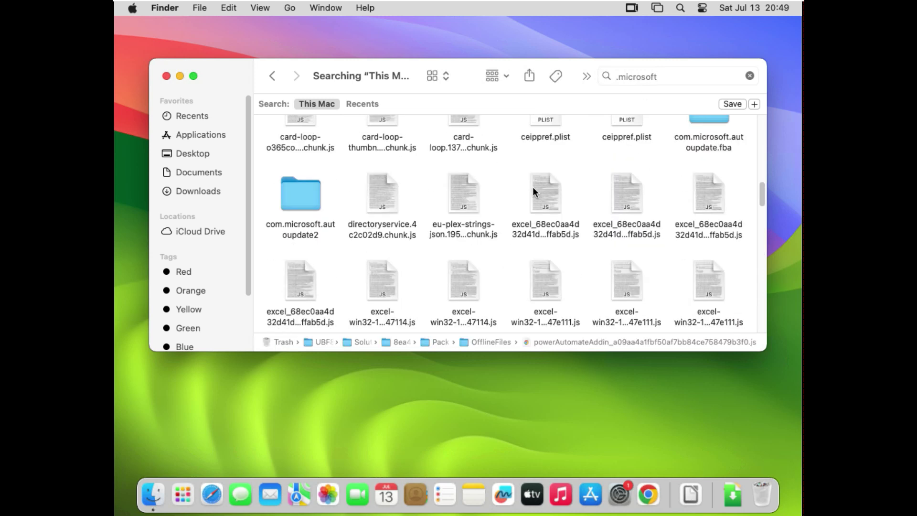
scroll(533, 190, "up", 3)
scroll(533, 190, "up", 5)
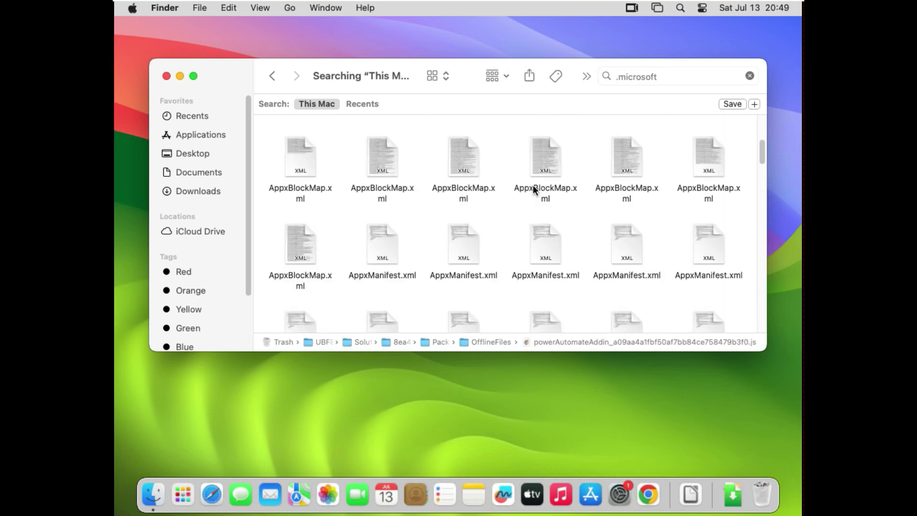
scroll(533, 190, "down", 5)
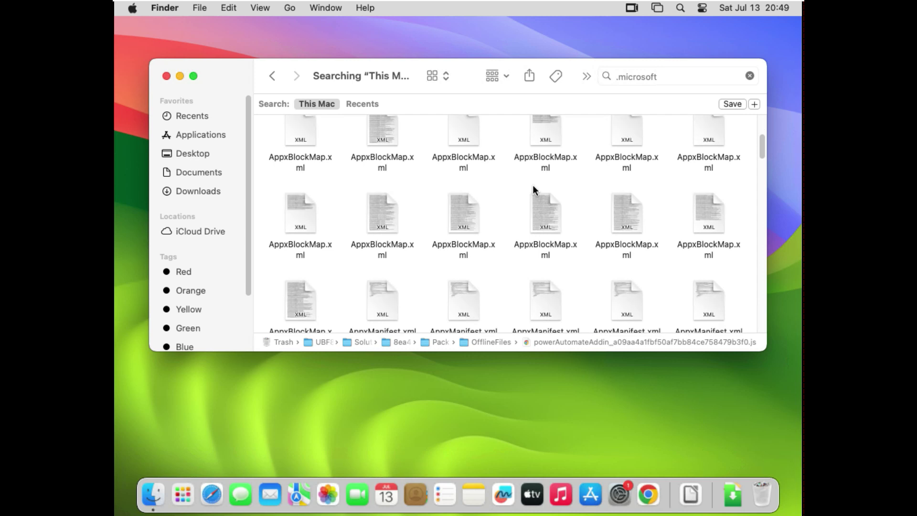
scroll(533, 189, "down", 4)
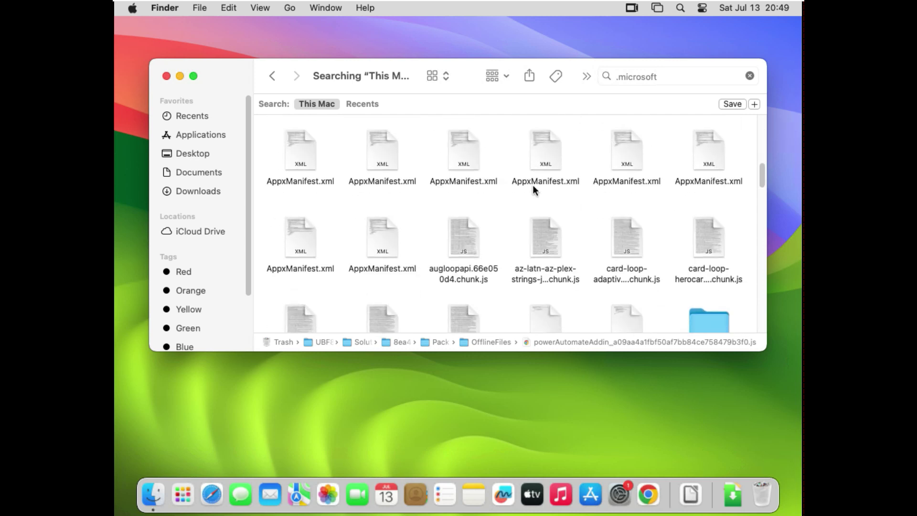
Step: Trash com.microsoft.autoupdate.fba and com.microsoft.autoupdate2, then review the remaining results
right_click(703, 253)
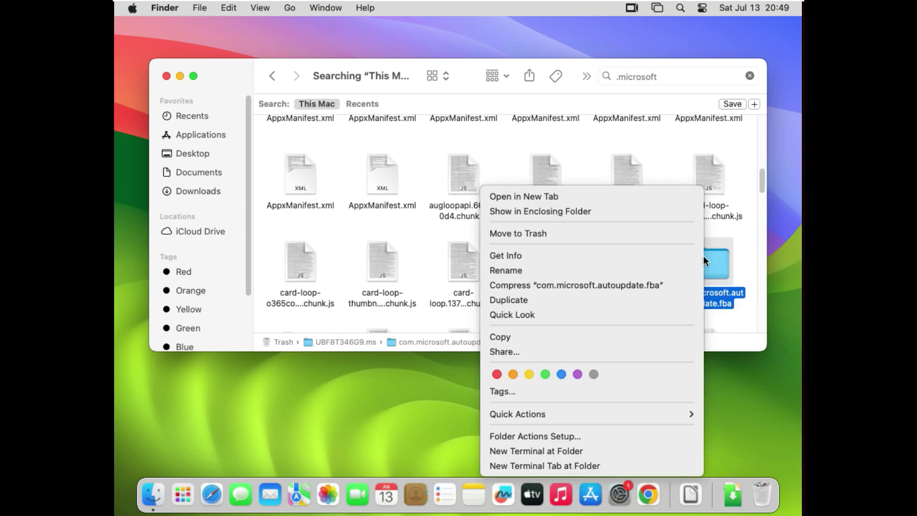
left_click(534, 239)
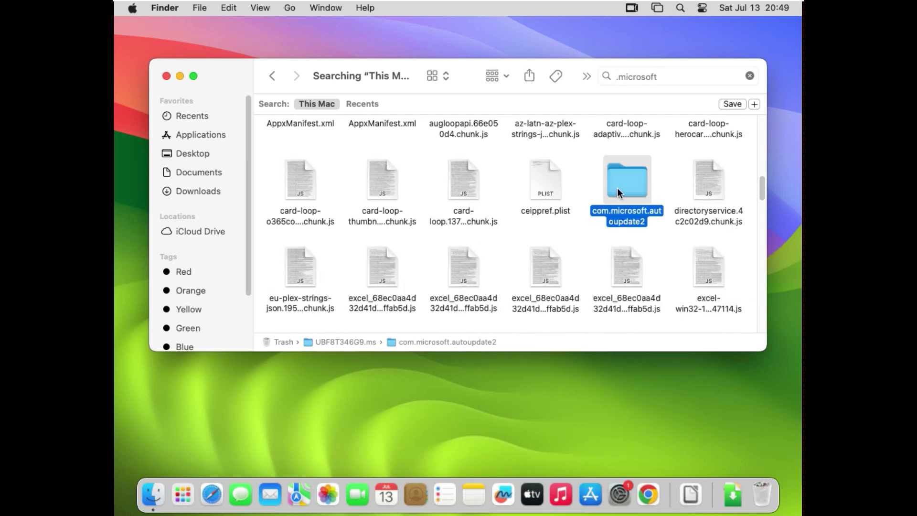
right_click(617, 187)
left_click(537, 233)
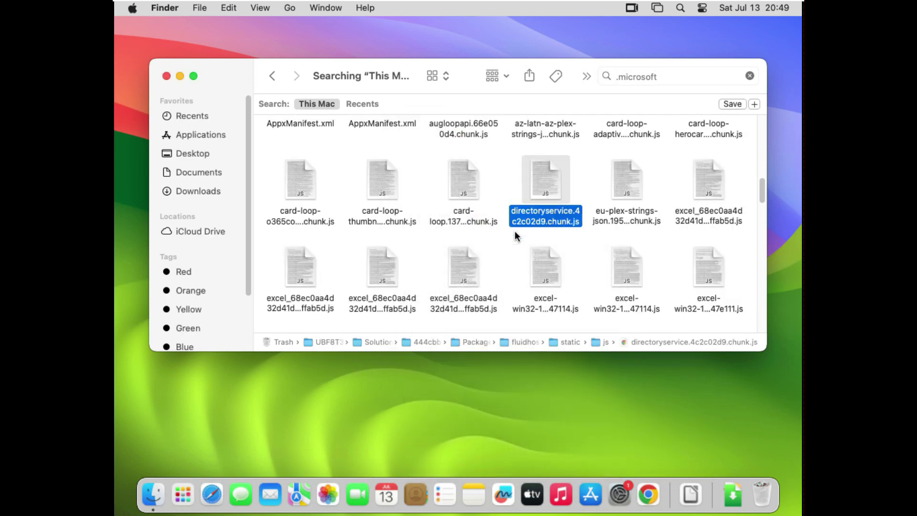
scroll(523, 226, "down", 10)
scroll(524, 228, "down", 15)
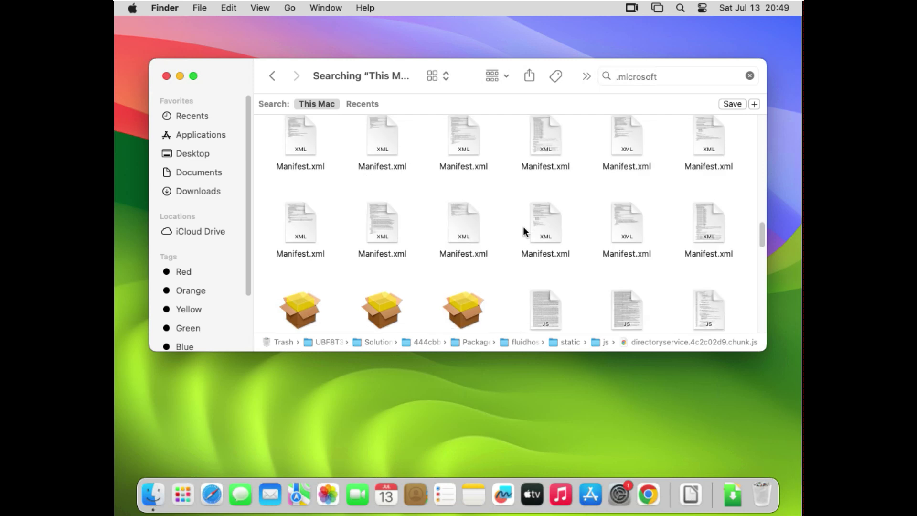